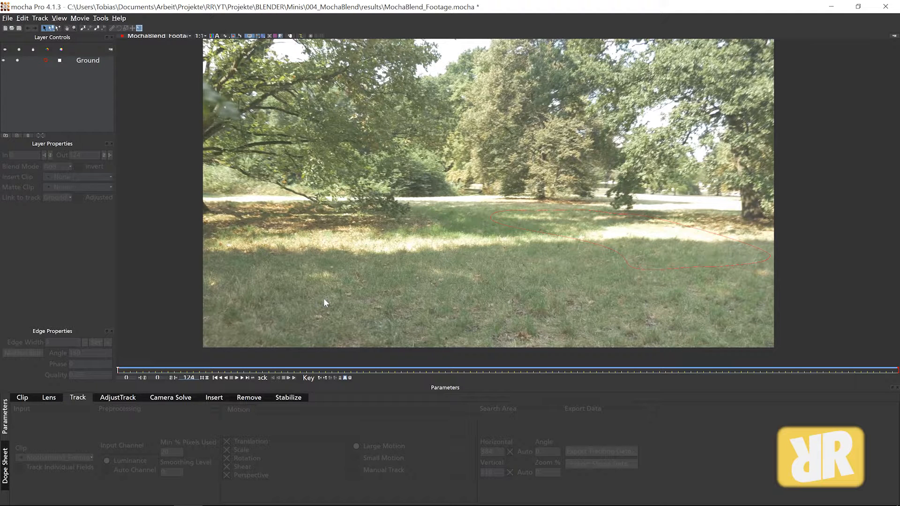
Step: Copy the Ground layer's tracking data to the clipboard in the Blackmagic Fusion COMP Data (*.comp) format
left_click(88, 61)
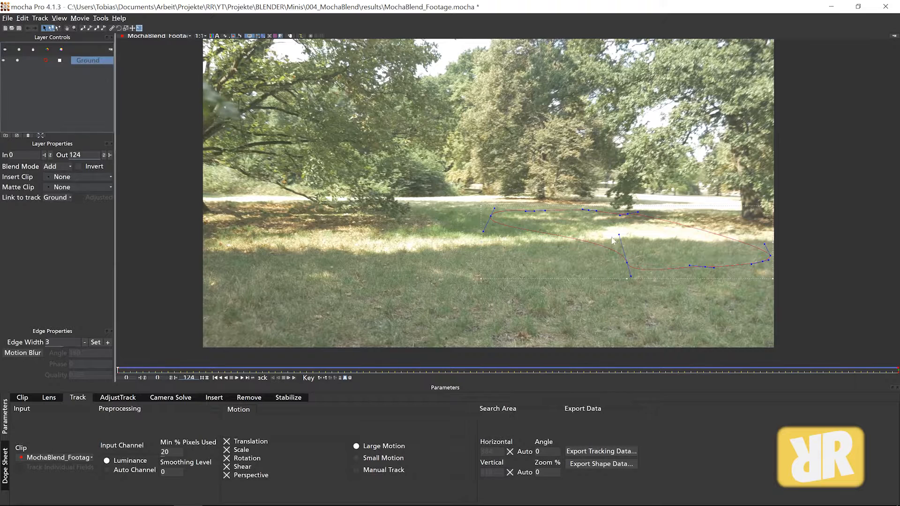
left_click(607, 451)
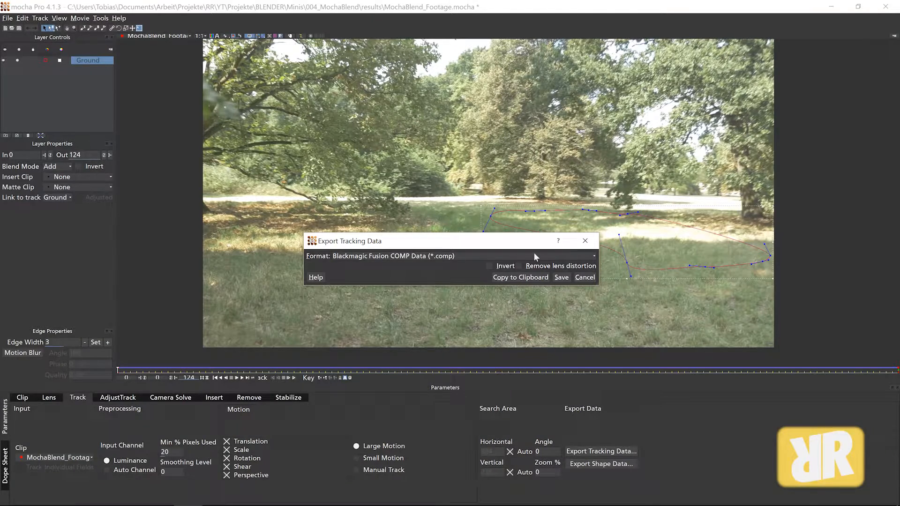
left_click(564, 255)
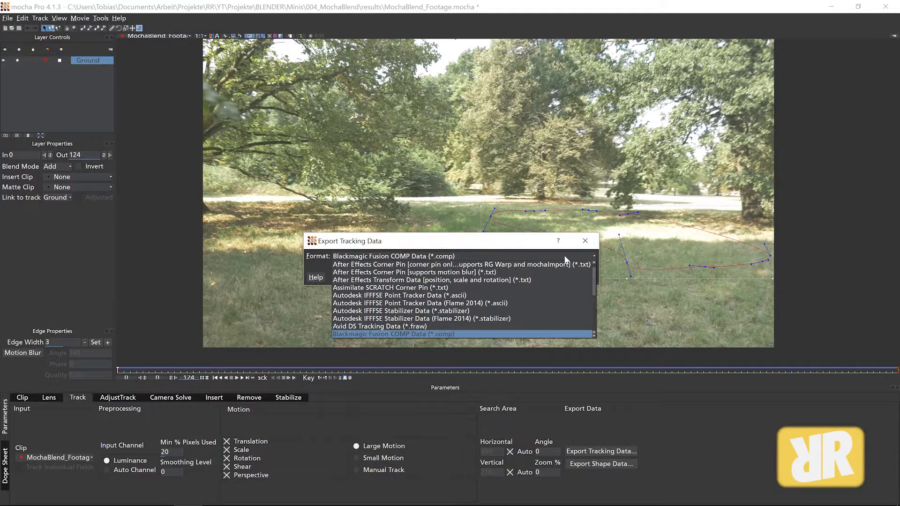
left_click(422, 256)
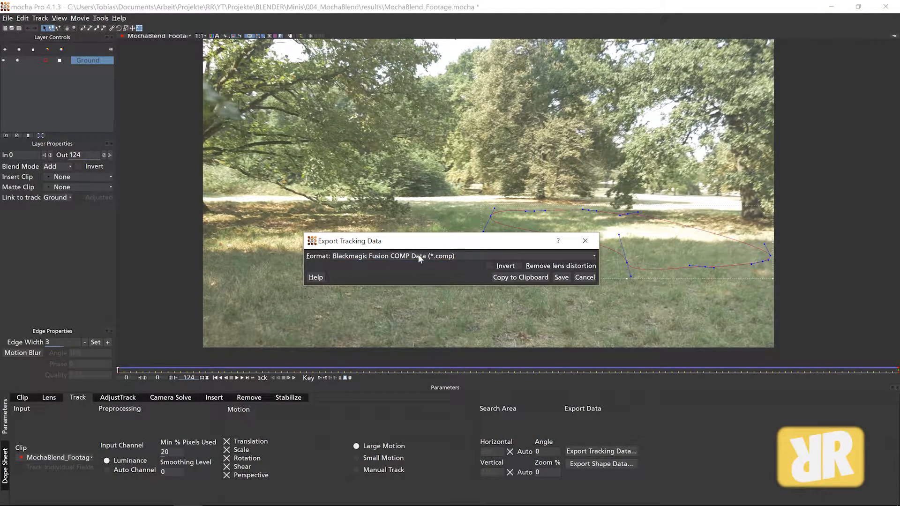
left_click(536, 277)
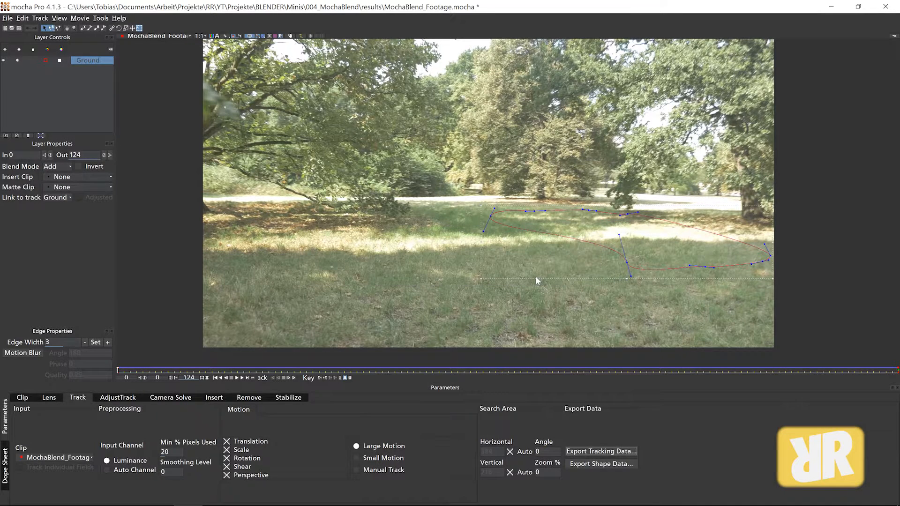
Step: Switch to Fusion, paste the tracking data into the empty flow, and move the footage loader up and away from the tracker node
key("alt+Tab")
key("alt+Tab")
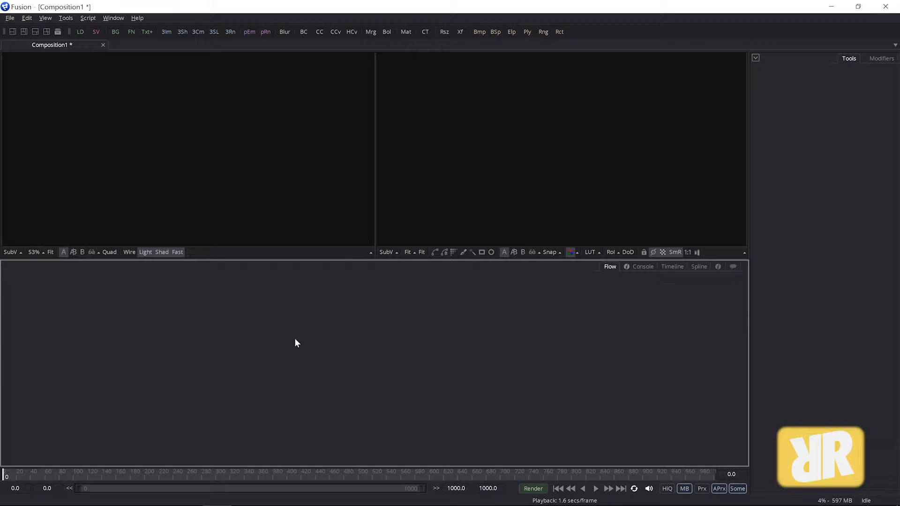
key("ctrl+v")
left_click(279, 378)
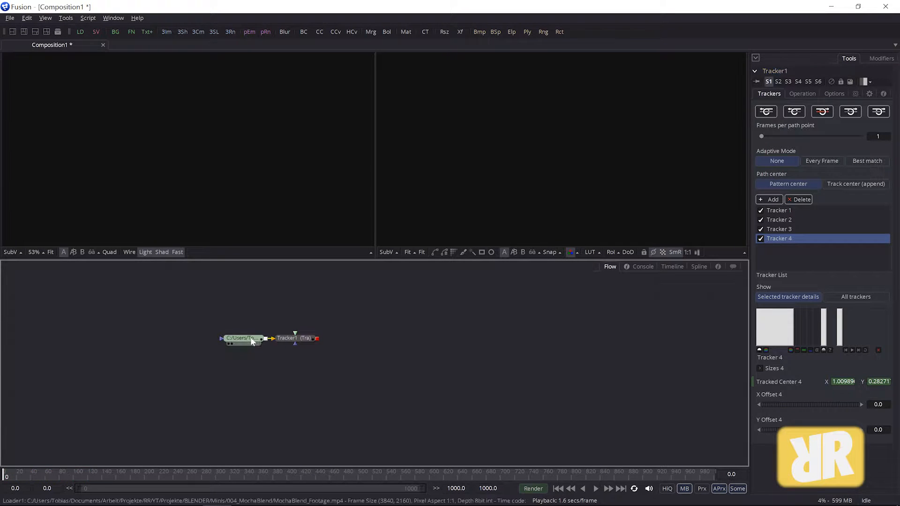
left_click_drag(249, 341, 226, 312)
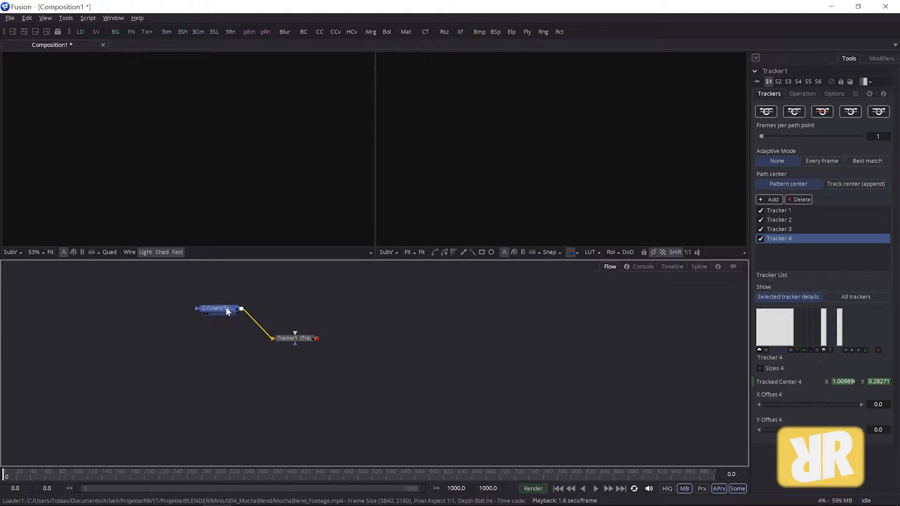
Step: Inspect the loader's settings and display the tracker node's output in the second viewer
left_click(225, 308)
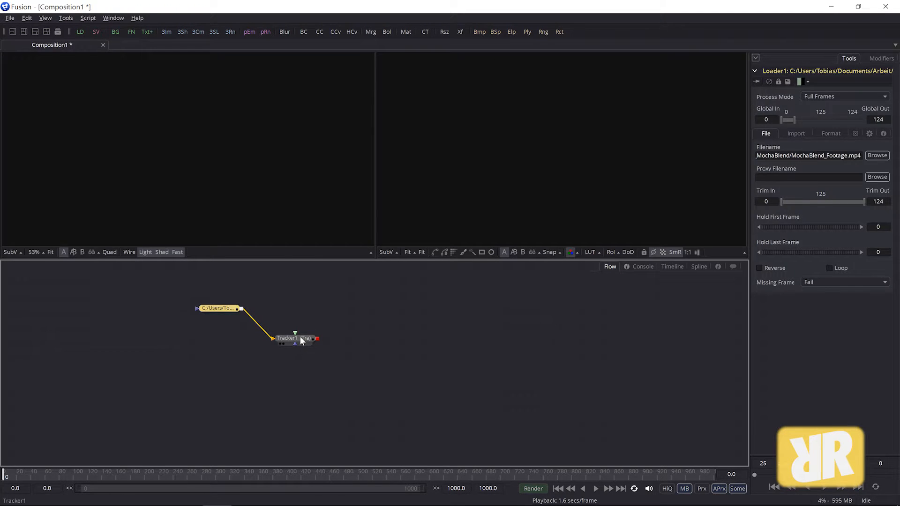
left_click(299, 337)
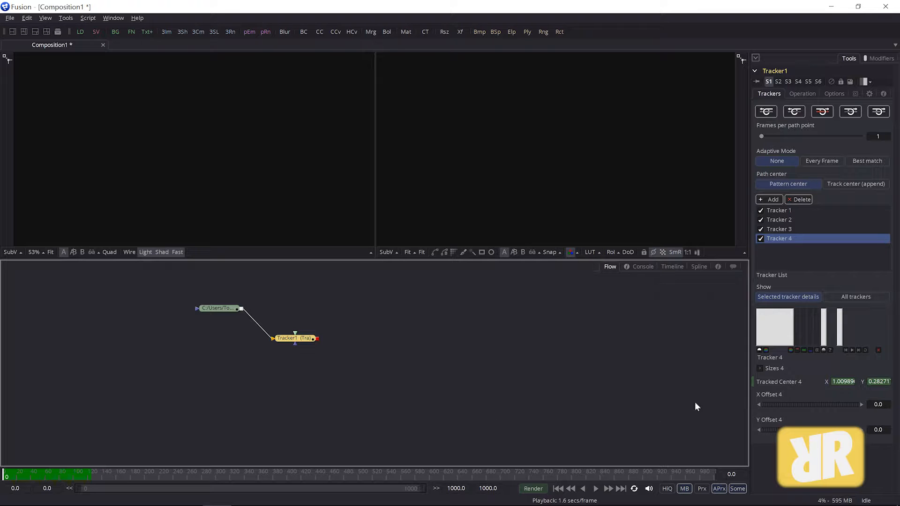
key("2")
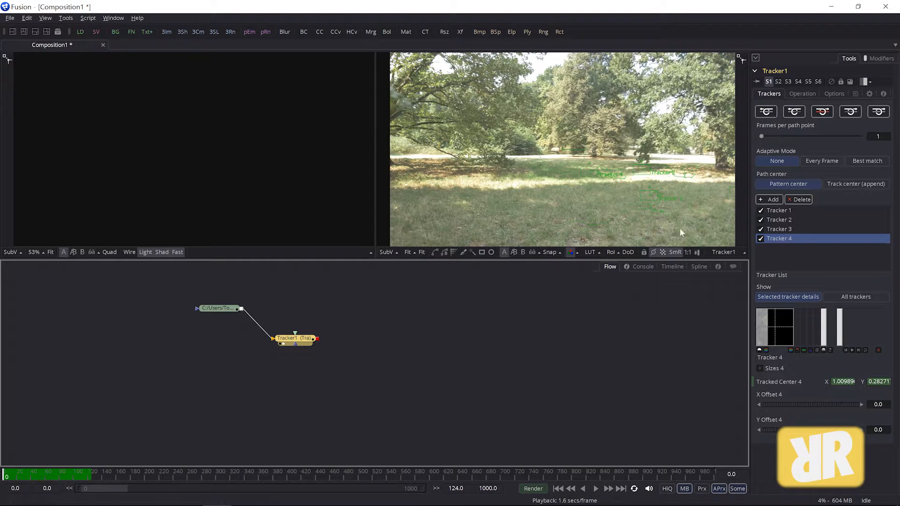
Step: Add an unconnected Text 3D node below the loader and display it in the first viewer
left_click(227, 409)
key("ctrl+space")
type("text")
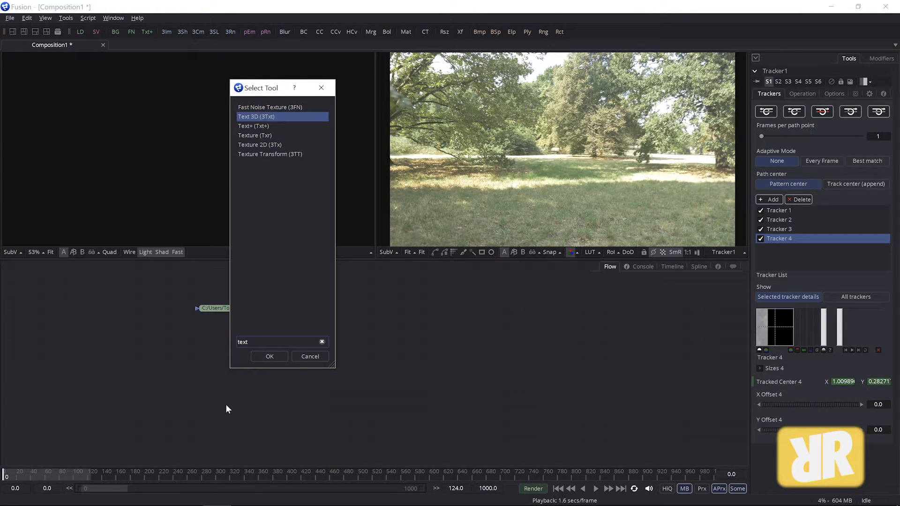
key("Return")
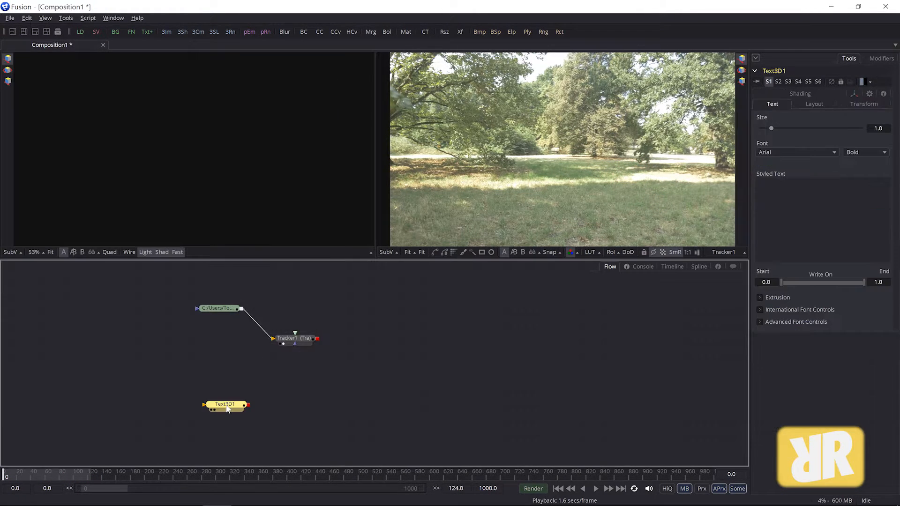
left_click_drag(187, 365, 201, 201)
Step: Set the 3D text to "RR" and extrude it to a depth of 0.06, with about 0.064 bevel depth and 0.009 bevel width
left_click(825, 206)
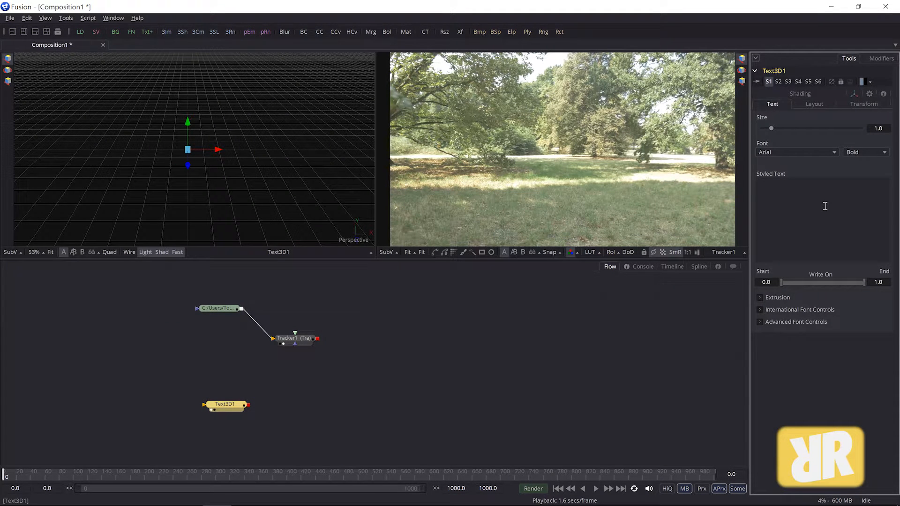
type("RR")
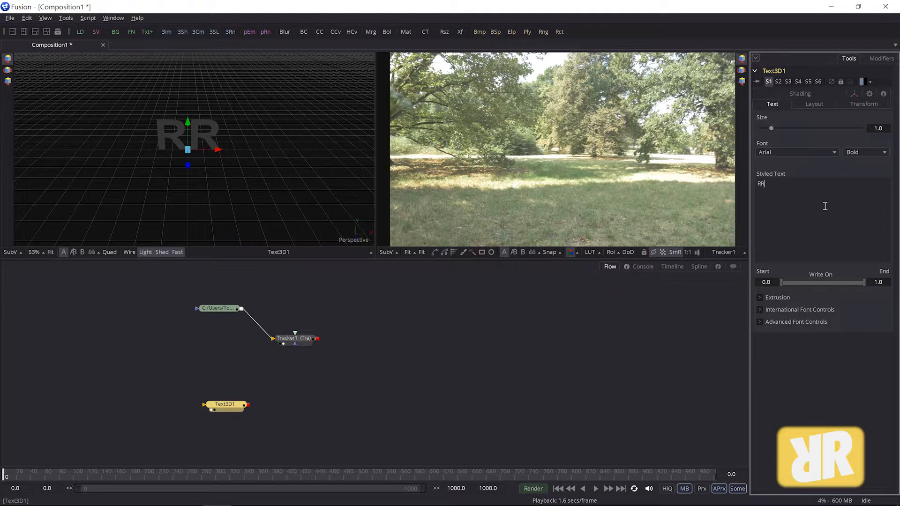
left_click(759, 297)
left_click(796, 339)
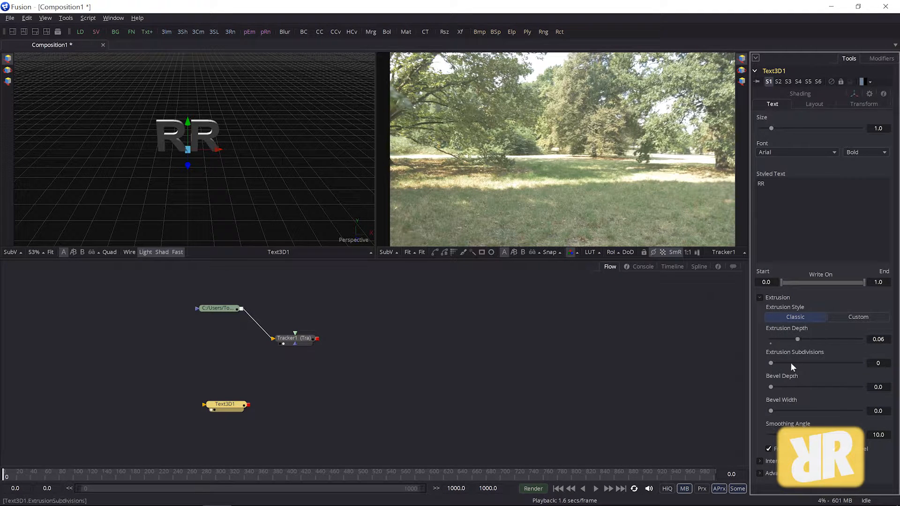
left_click_drag(771, 387, 778, 411)
Step: Move the 3D text node up beside the loader chain and append a Merge 3D node to it
left_click_drag(222, 410, 136, 371)
key("ctrl+space")
type("mer")
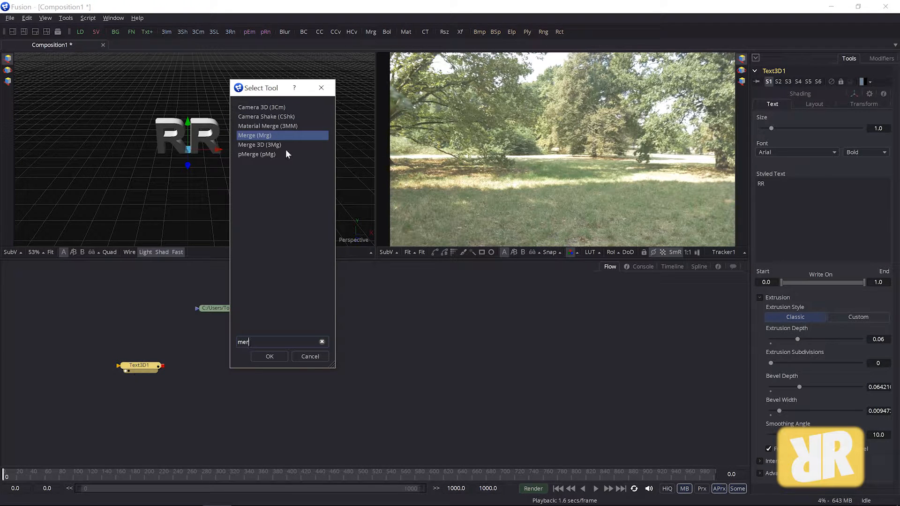
left_click(256, 144)
left_click(269, 357)
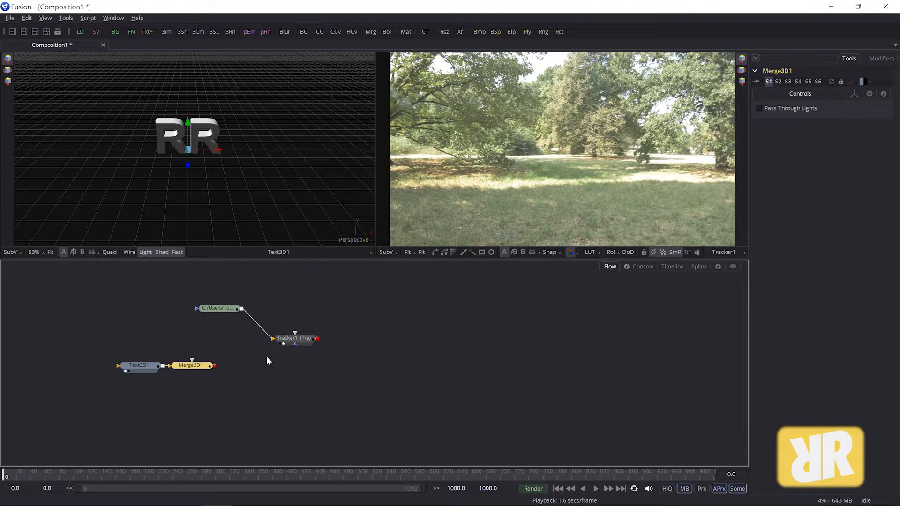
Step: Add an Ambient Light and a Spot Light, both connected to the Merge 3D node
key("ctrl+space")
type("ambi")
key("ctrl+space")
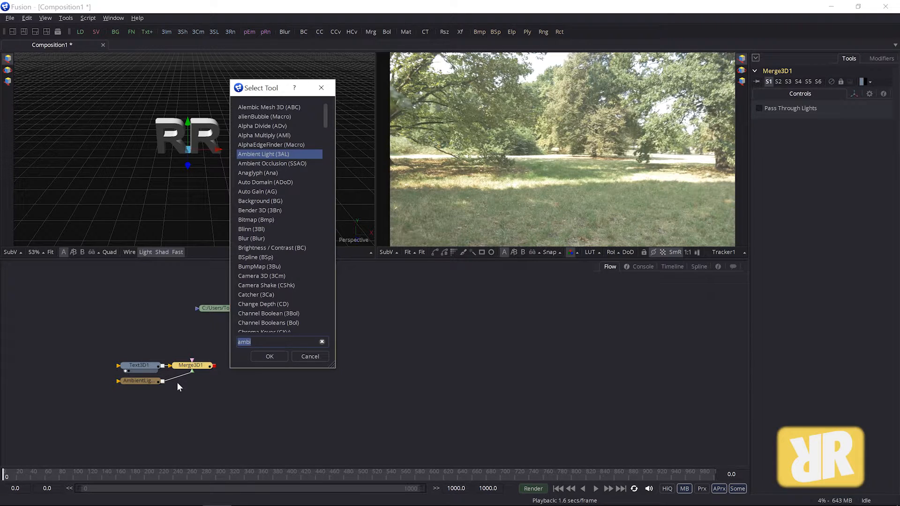
type("spot")
key("Return")
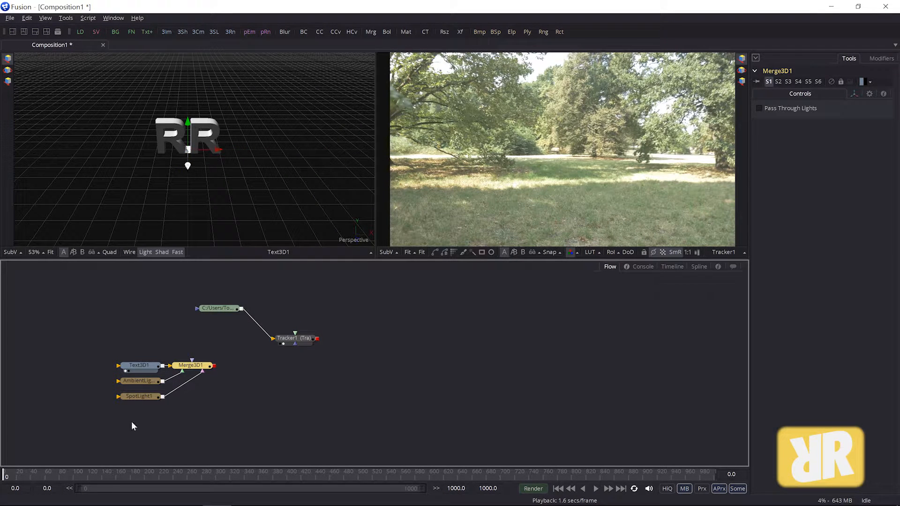
Step: Move the spot light forward in front of the RR text and display the 3D merge in the first viewer
left_click(146, 398)
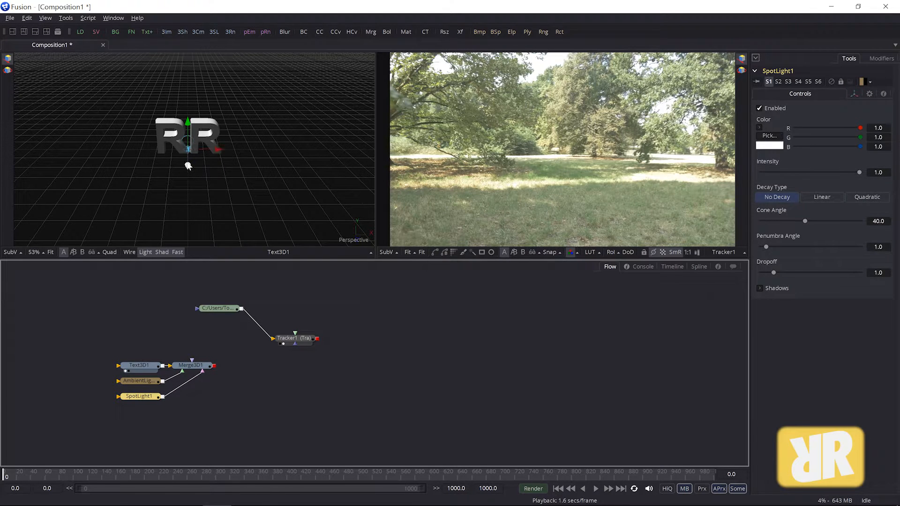
left_click_drag(186, 199, 182, 271)
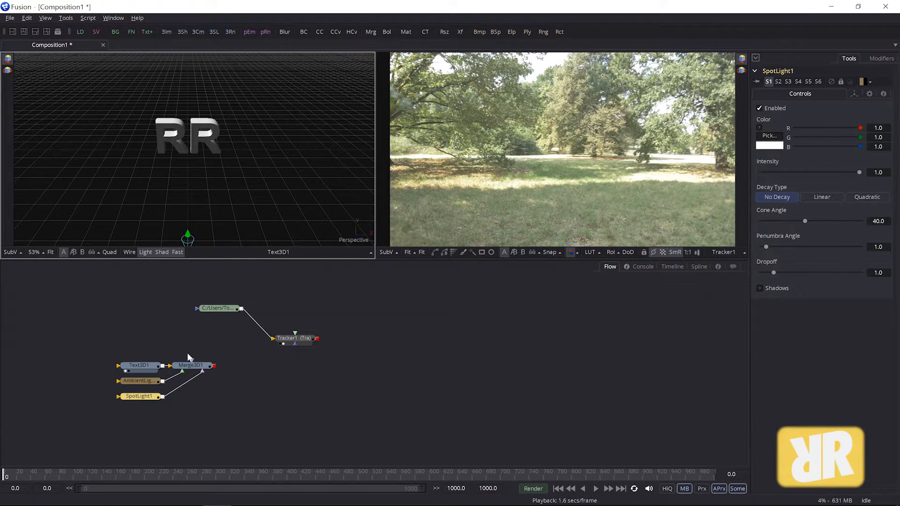
left_click(203, 370)
key("1")
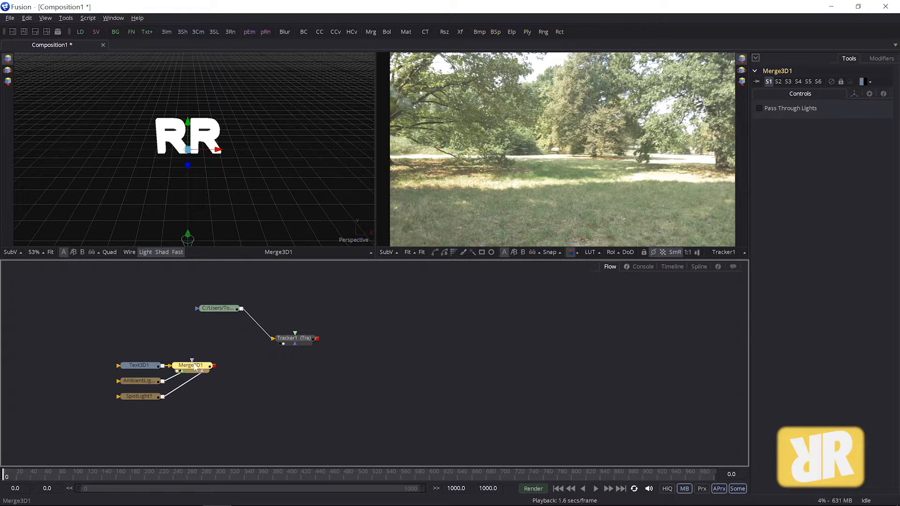
Step: Append a Renderer 3D node to the Merge 3D node
key("shift+space")
type("spo")
type("ren")
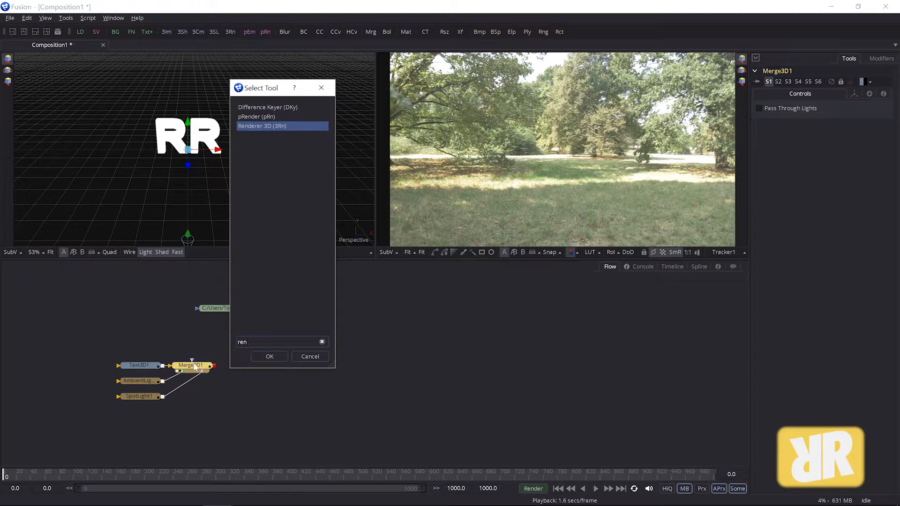
key("Return")
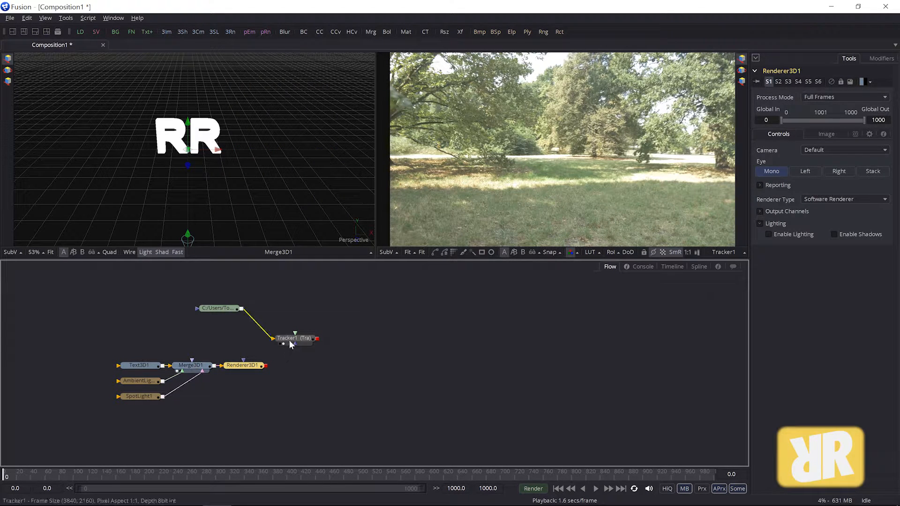
Step: Move the tracker node away from the other nodes and connect the 3D renderer's output to its Foreground input
left_click_drag(294, 336, 377, 325)
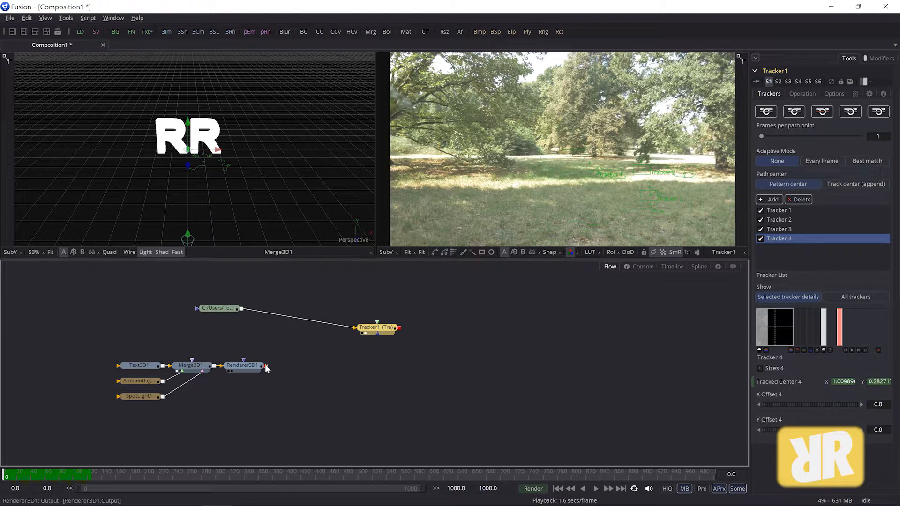
left_click_drag(266, 367, 378, 331)
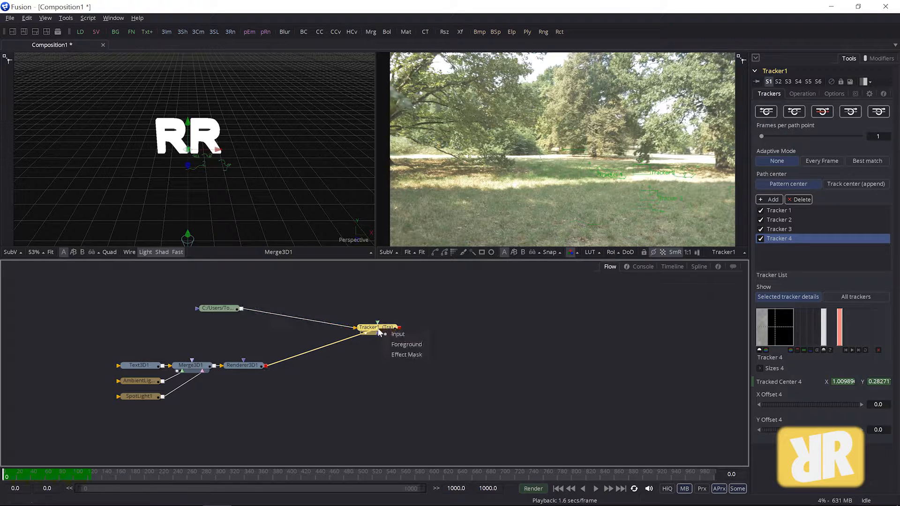
left_click(406, 345)
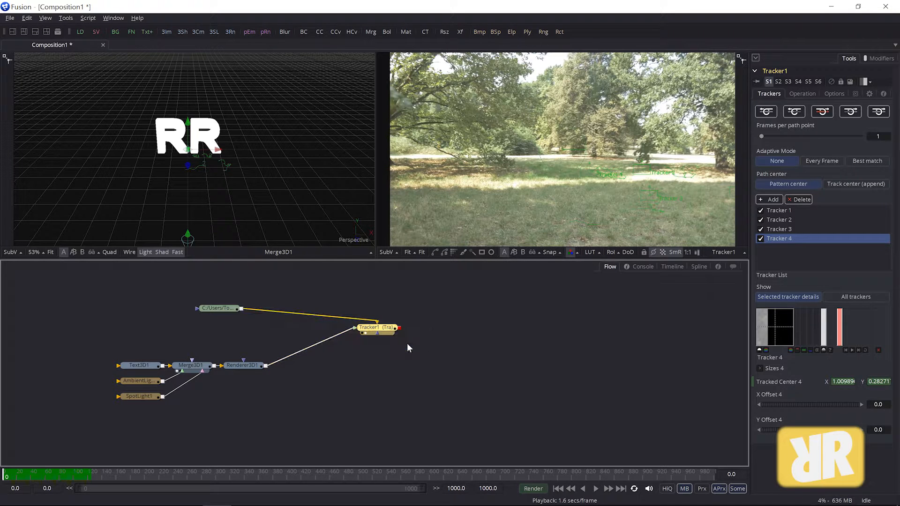
left_click_drag(391, 330, 415, 319)
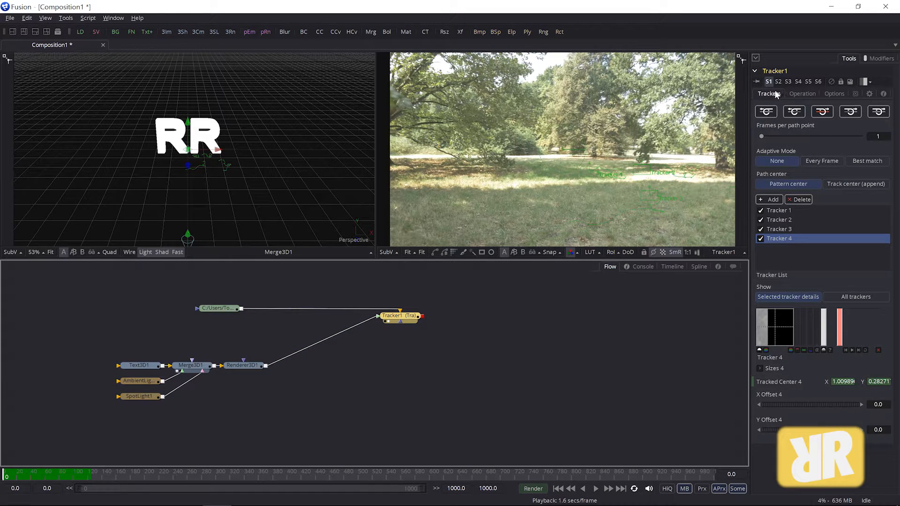
Step: Set the tracker's operation to Match Move with the merge mode FG over BG
left_click(802, 94)
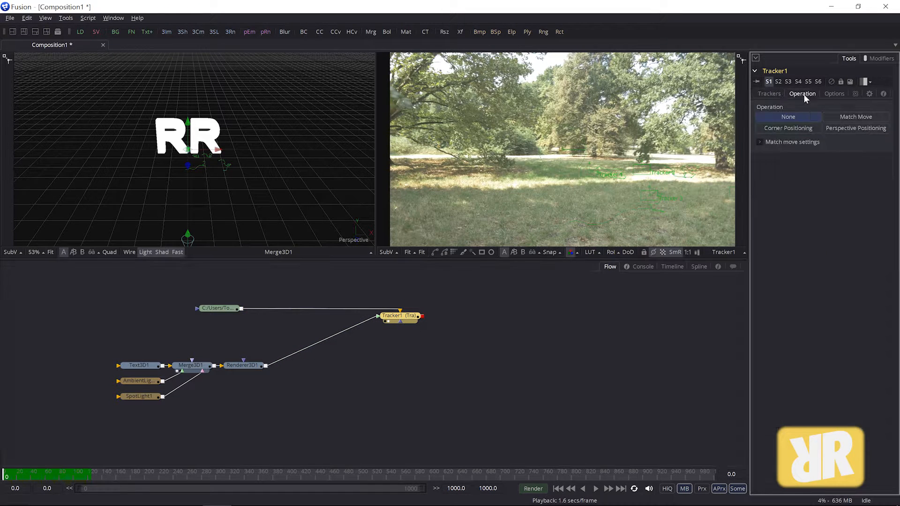
left_click(851, 114)
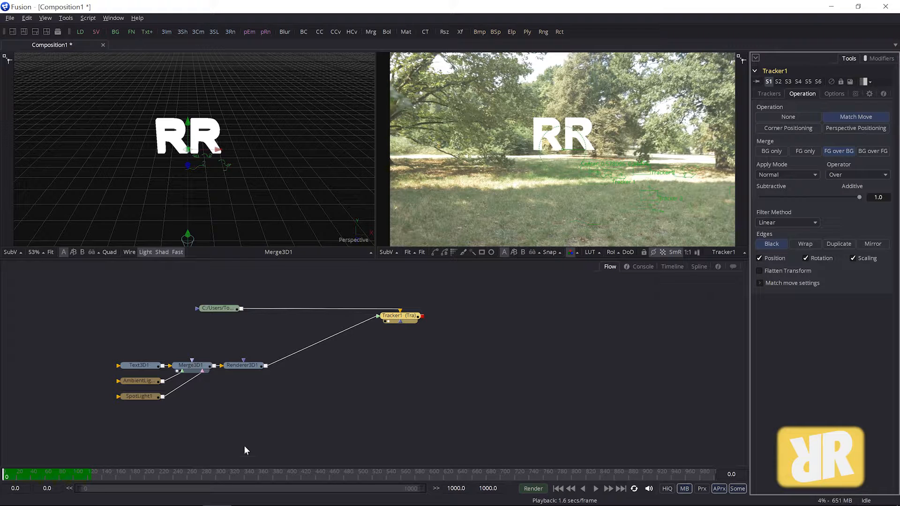
Step: Switch the 3D renderer to the OpenGL Renderer type and enable lighting and shadows
left_click(245, 365)
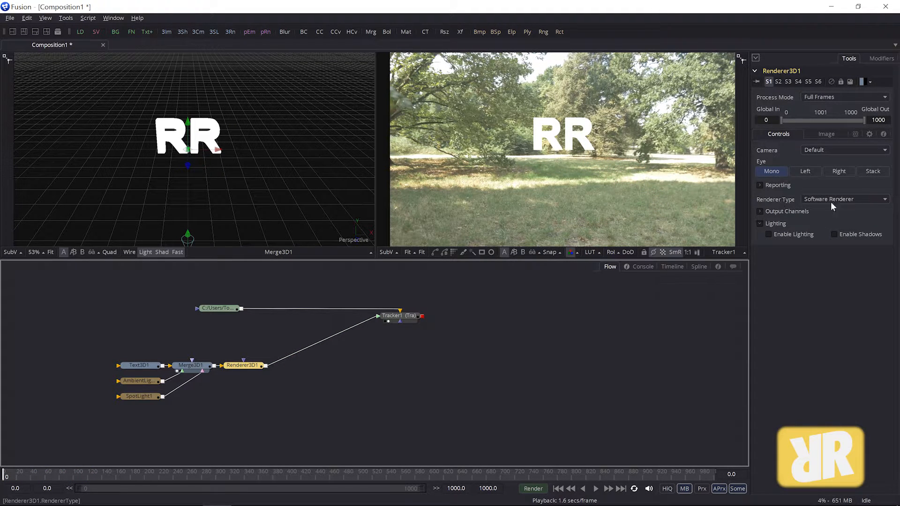
left_click(831, 200)
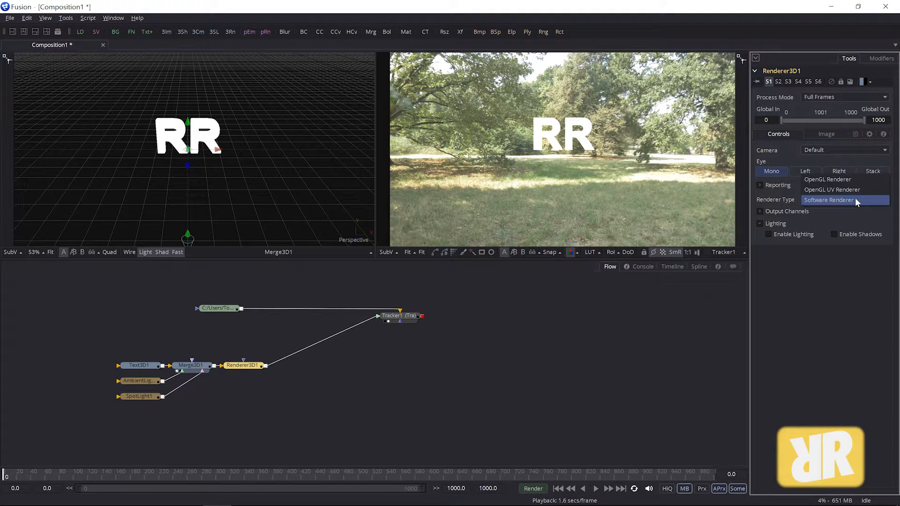
left_click(814, 179)
left_click(777, 258)
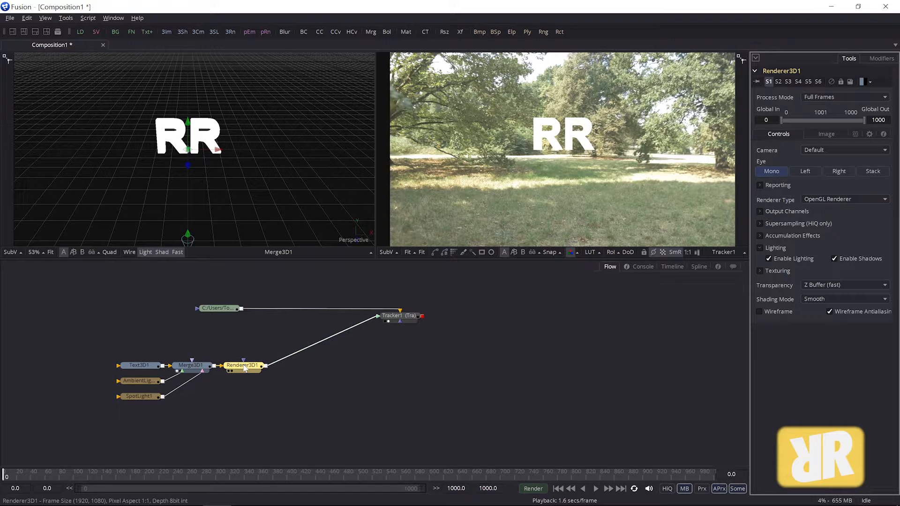
Step: Set the 3D renderer's output image size to 3840 by 2160 to match the footage
left_click(828, 135)
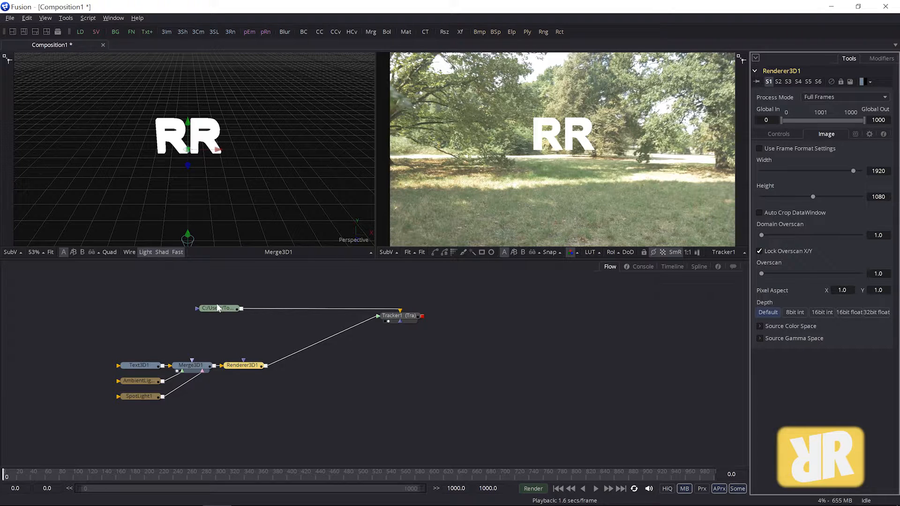
mouse_move(217, 307)
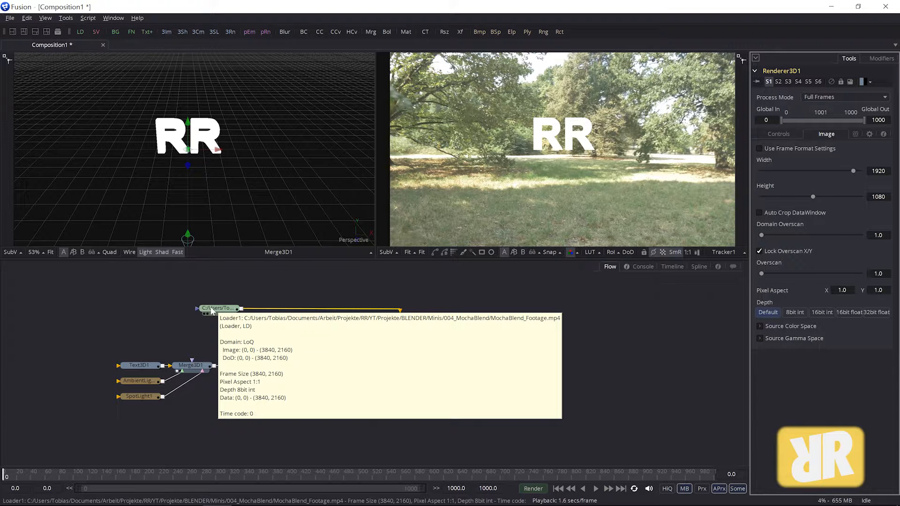
left_click(883, 172)
type("38")
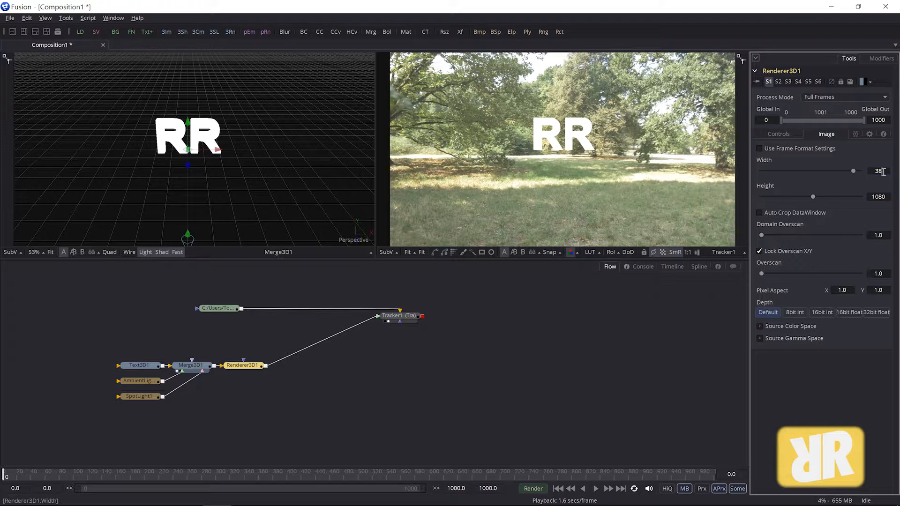
type("40")
key("Tab")
type("2160")
key("Tab")
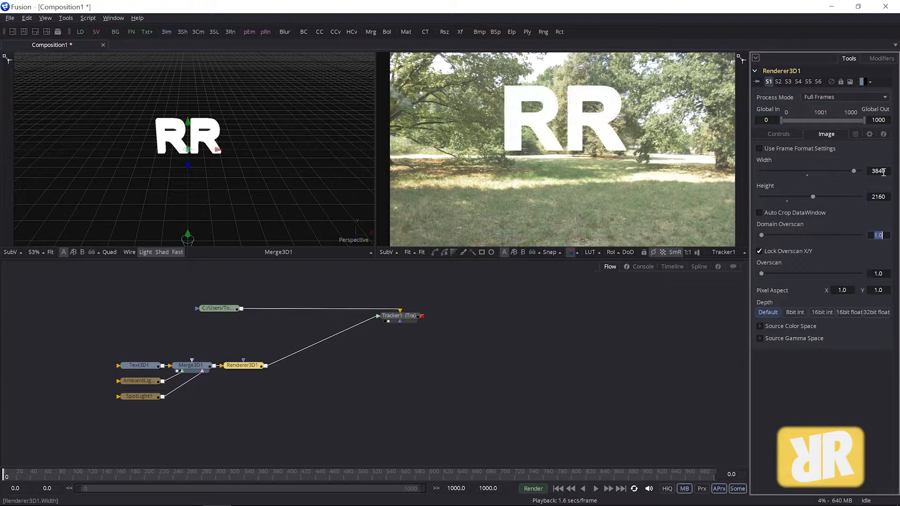
Step: Move the 3D text down onto the grass on the right of the footage and rotate it to a slight angle
left_click(134, 364)
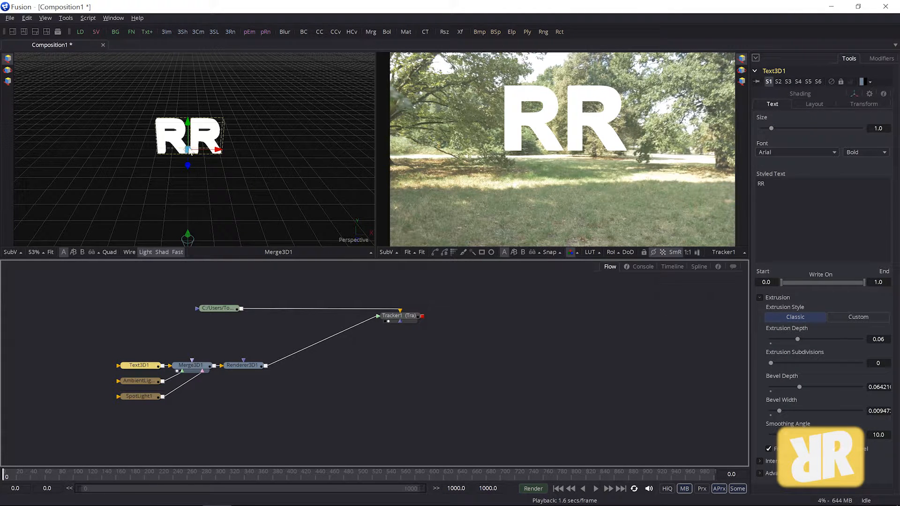
left_click_drag(187, 166, 269, 118)
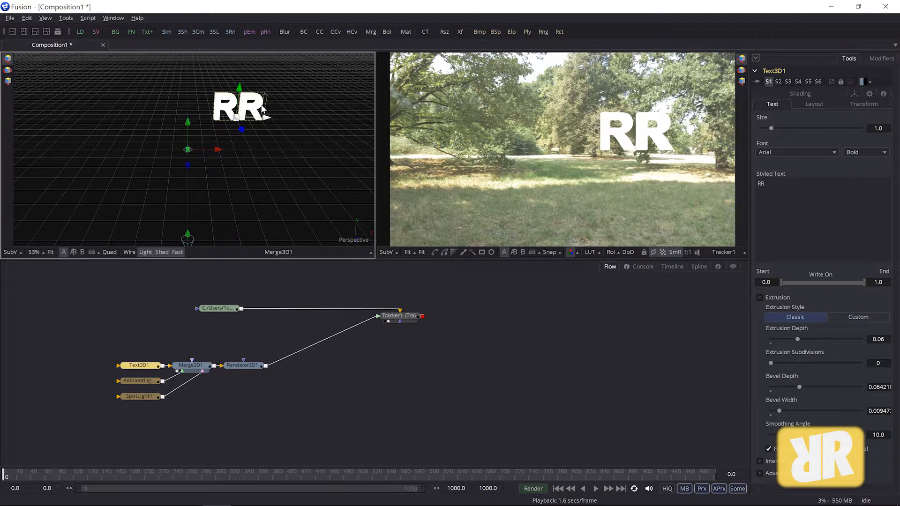
left_click_drag(239, 90, 242, 107)
mouse_move(240, 123)
left_mouse_down()
mouse_move(239, 165)
mouse_move(227, 147)
left_mouse_up()
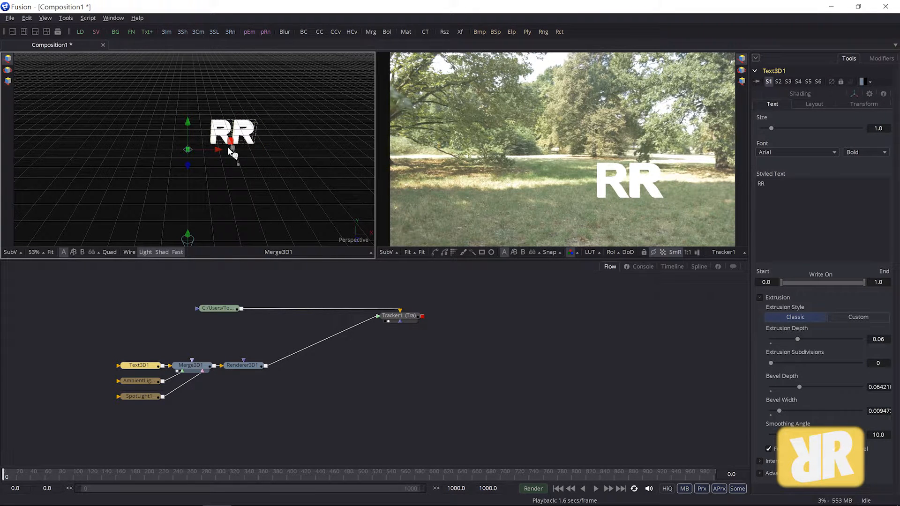
left_click(7, 70)
left_click_drag(292, 156, 287, 173)
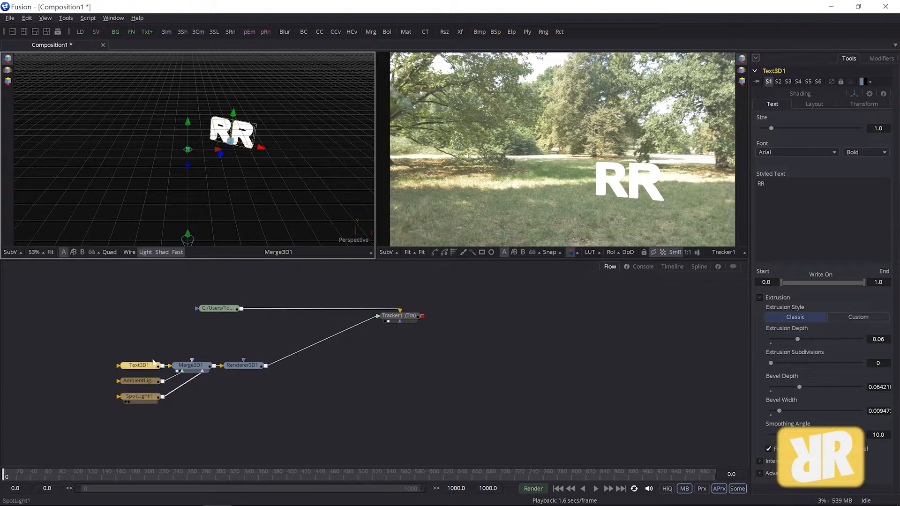
Step: Set the ambient light's intensity to 0.6 and tint its colour pale yellow
left_click(142, 379)
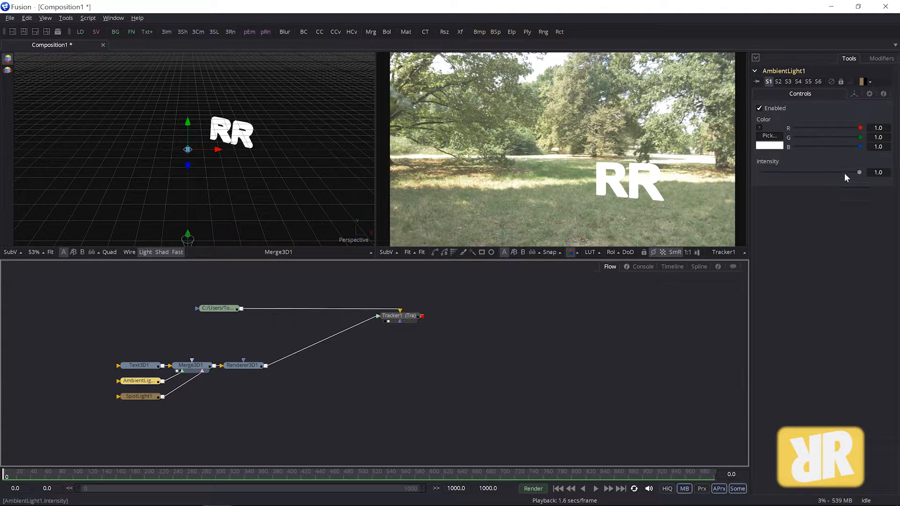
left_click(878, 172)
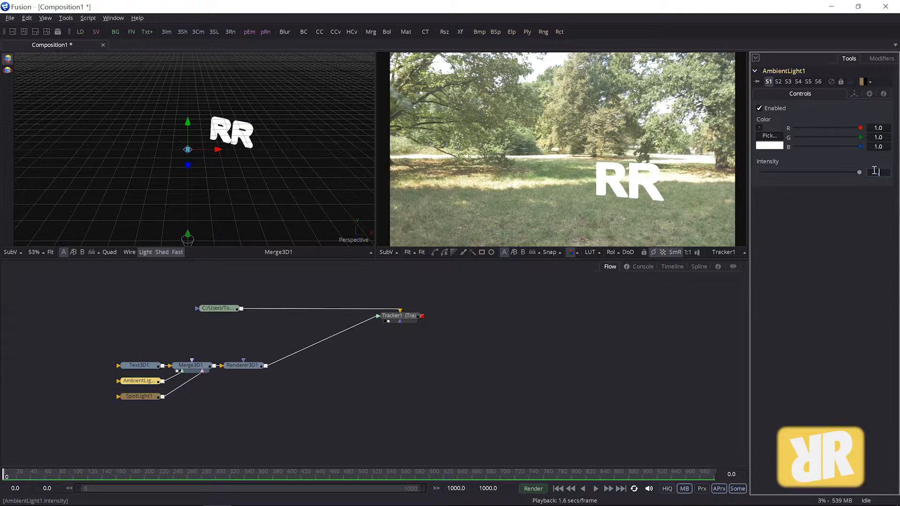
type(".6")
key("Tab")
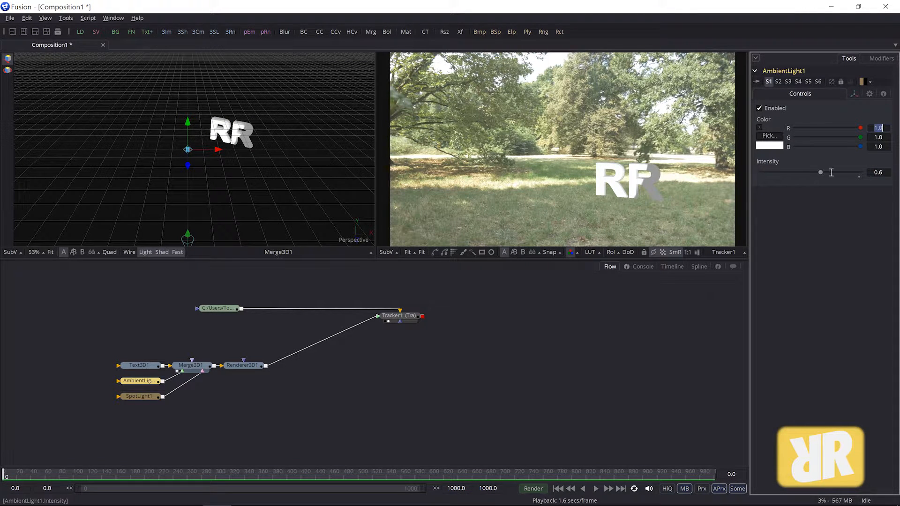
left_click(771, 136)
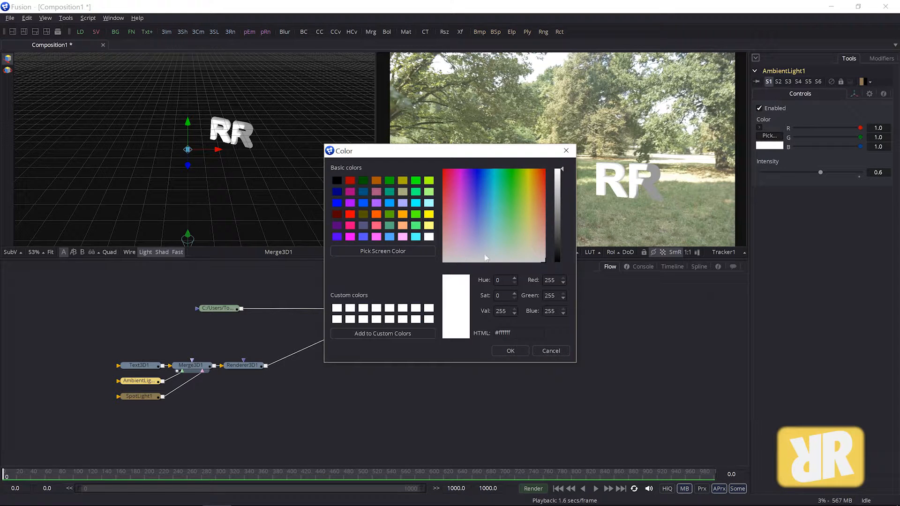
left_click(522, 251)
left_click(514, 350)
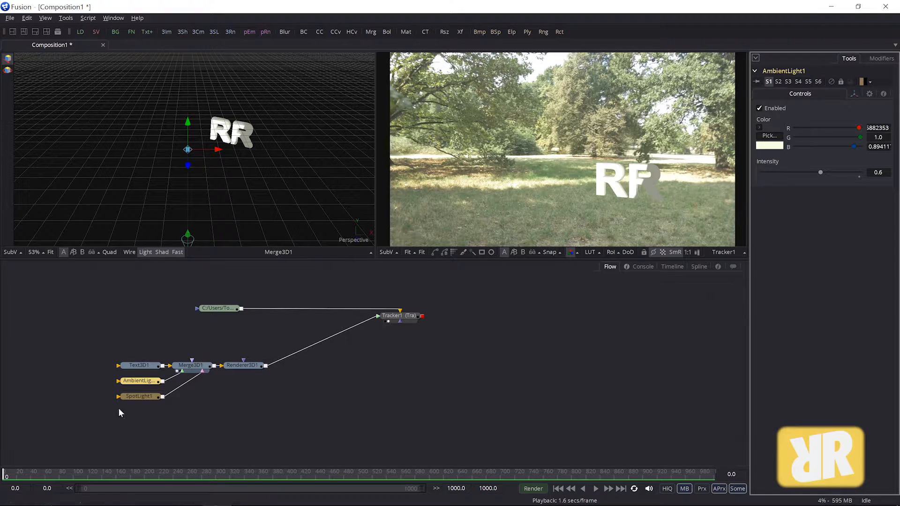
Step: Give the spotlight a 50 degree cone angle, a penumbra angle of 5 and the light blue colour #c2daff
left_click(136, 397)
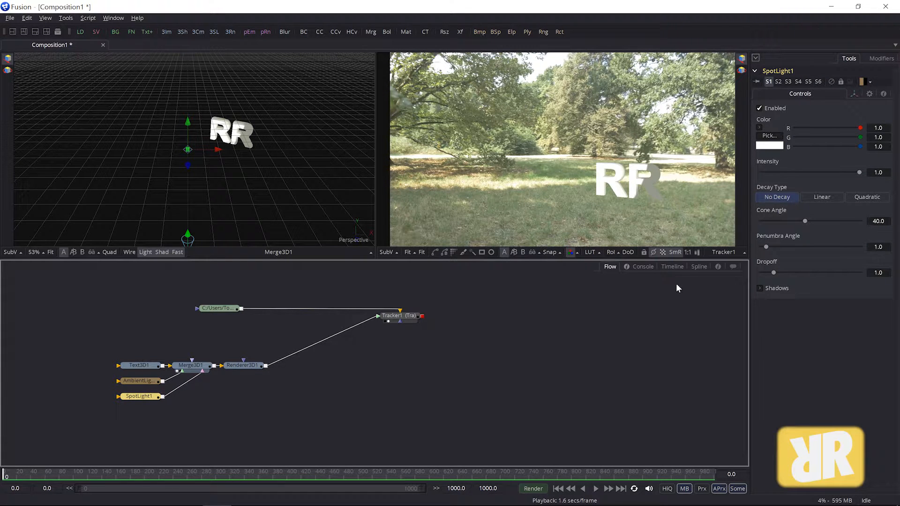
left_click(833, 220)
left_click(820, 246)
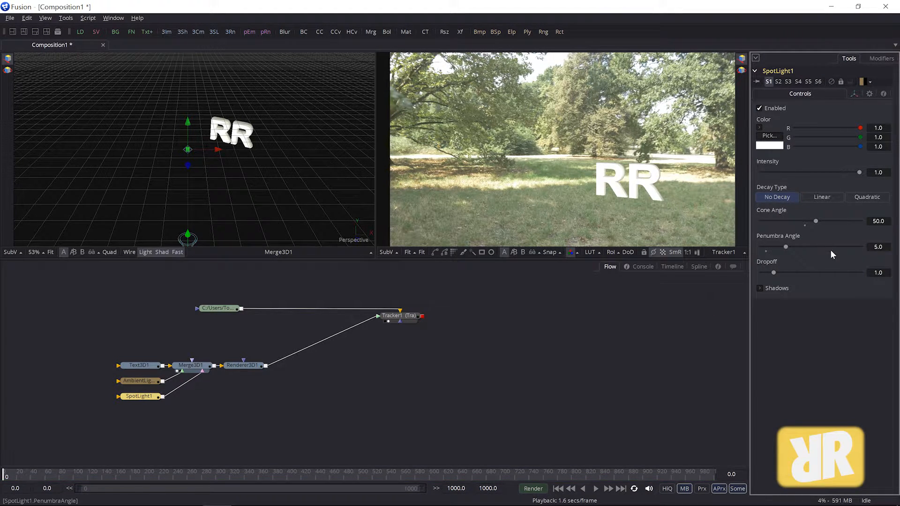
left_click(771, 137)
left_click(483, 240)
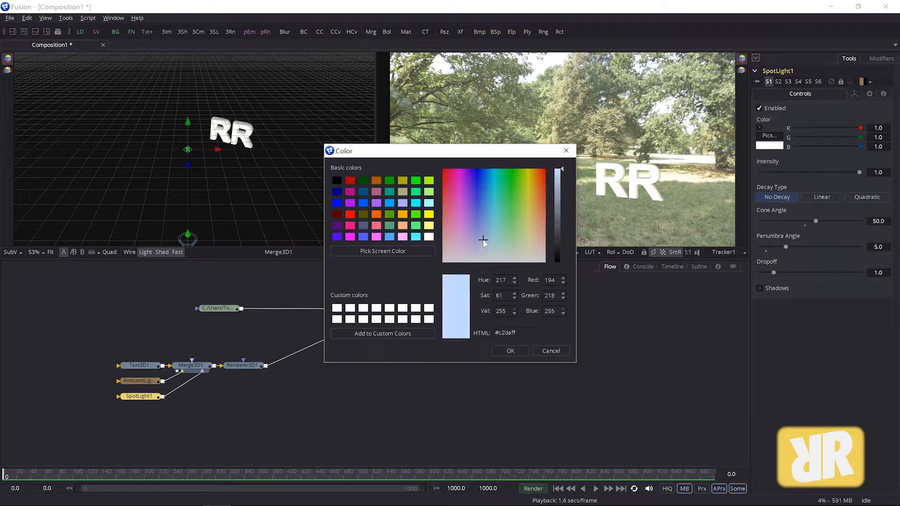
left_click(522, 349)
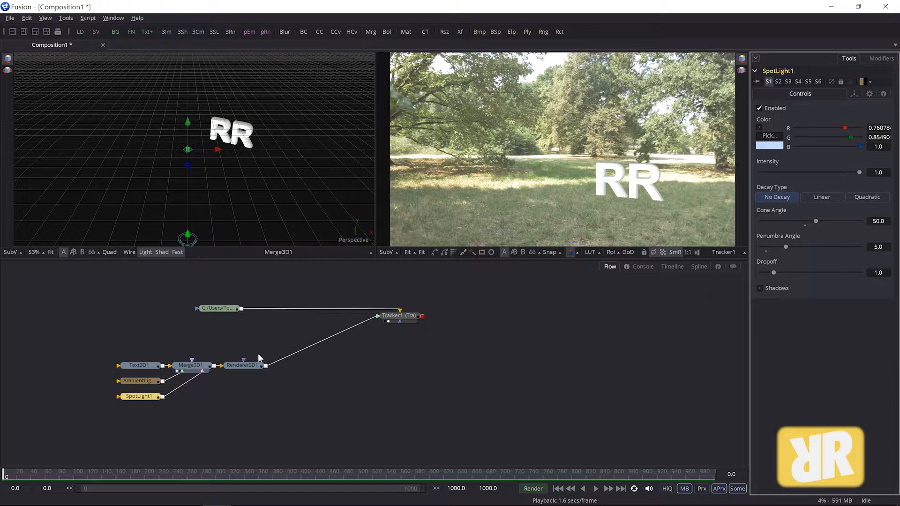
Step: Shift the 3D text slightly up and to the right on the footage's ground
mouse_move(251, 376)
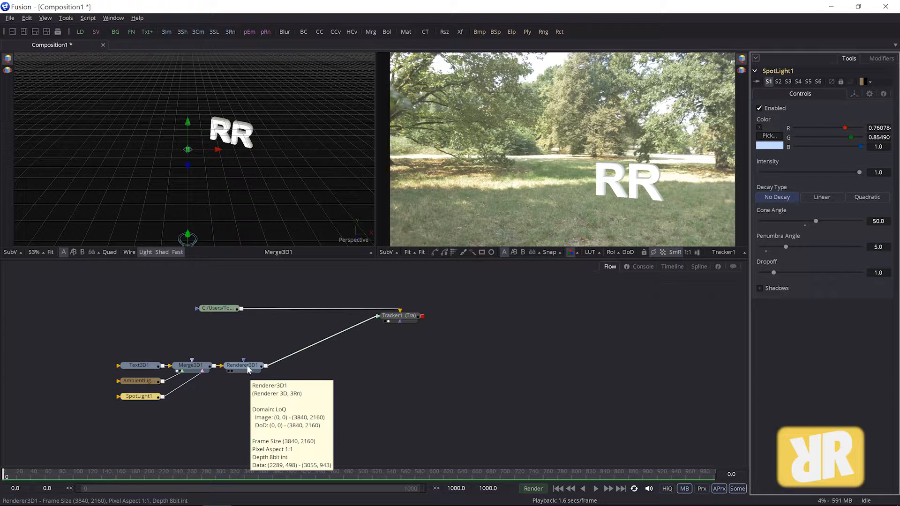
left_click(150, 365)
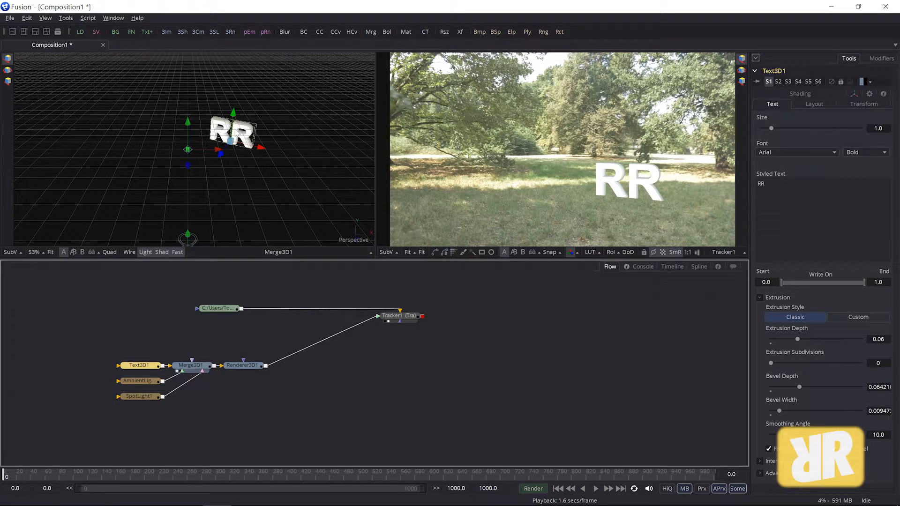
mouse_move(230, 145)
left_mouse_down()
mouse_move(224, 134)
mouse_move(238, 136)
left_mouse_up()
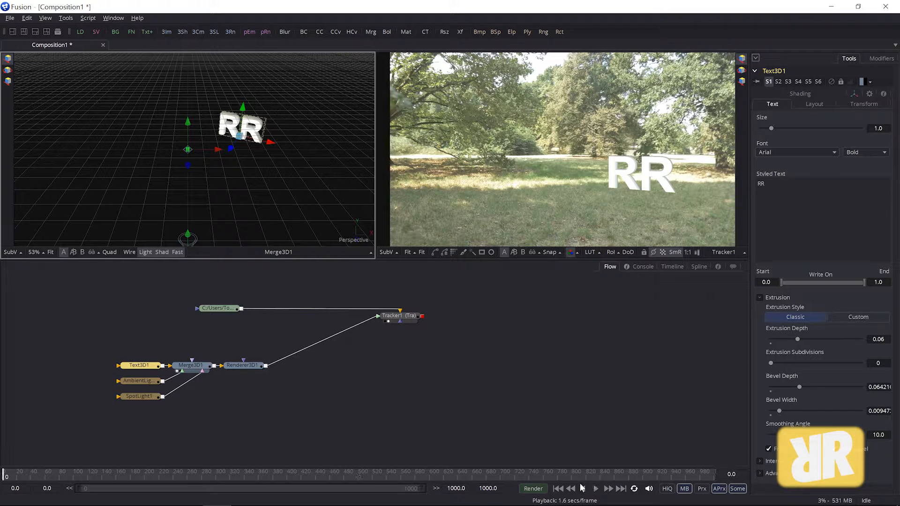
Step: Exclude rotation from the tracker's match move and briefly play back the composite to check the text's motion
left_click(396, 317)
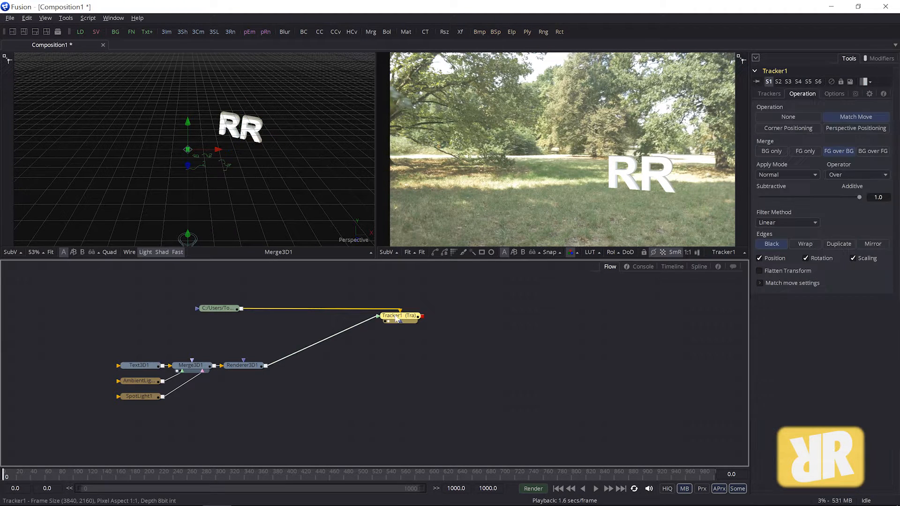
left_click(806, 258)
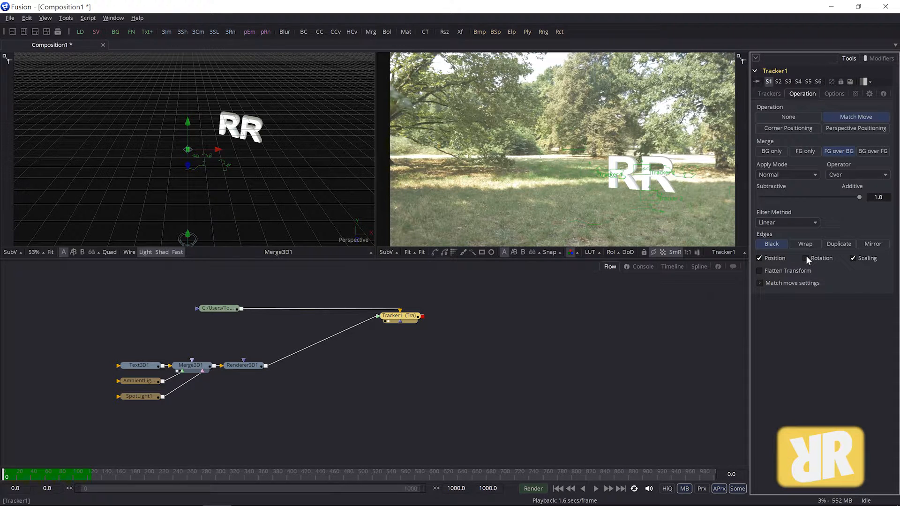
left_click(596, 488)
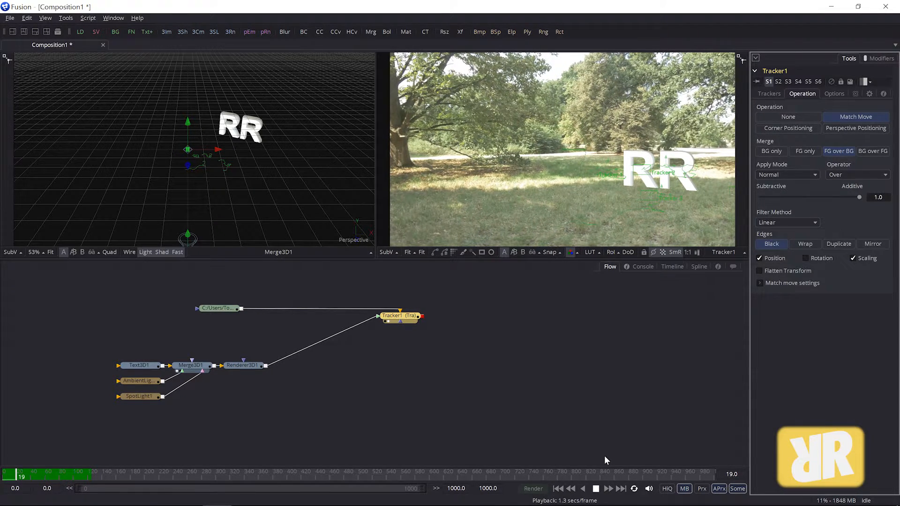
left_click(596, 489)
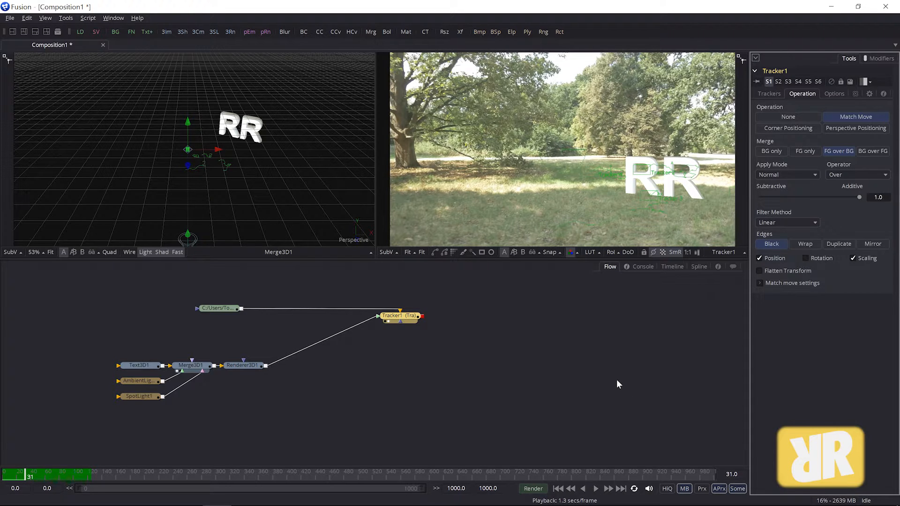